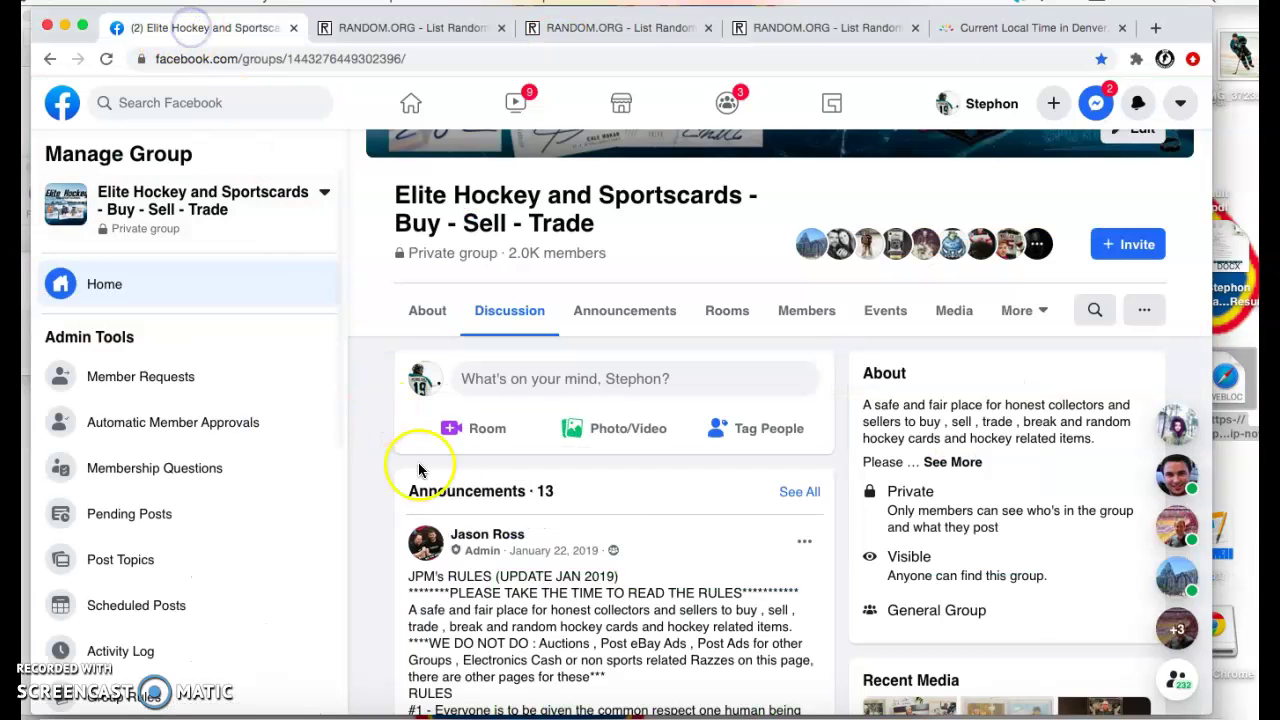
pyautogui.scroll(-4, 419, 470)
pyautogui.scroll(-4, 487, 545)
pyautogui.scroll(-3, 487, 545)
pyautogui.scroll(-2, 487, 545)
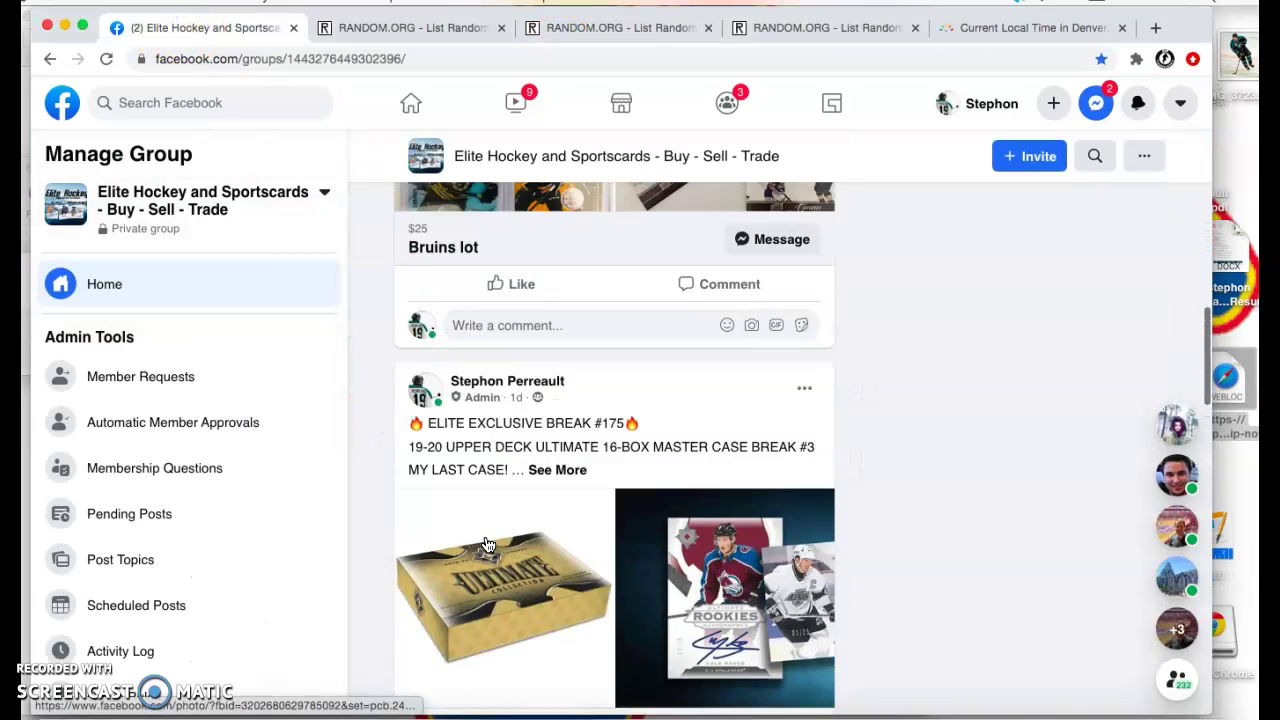
pyautogui.scroll(1, 487, 545)
pyautogui.scroll(2, 487, 545)
pyautogui.scroll(5, 487, 545)
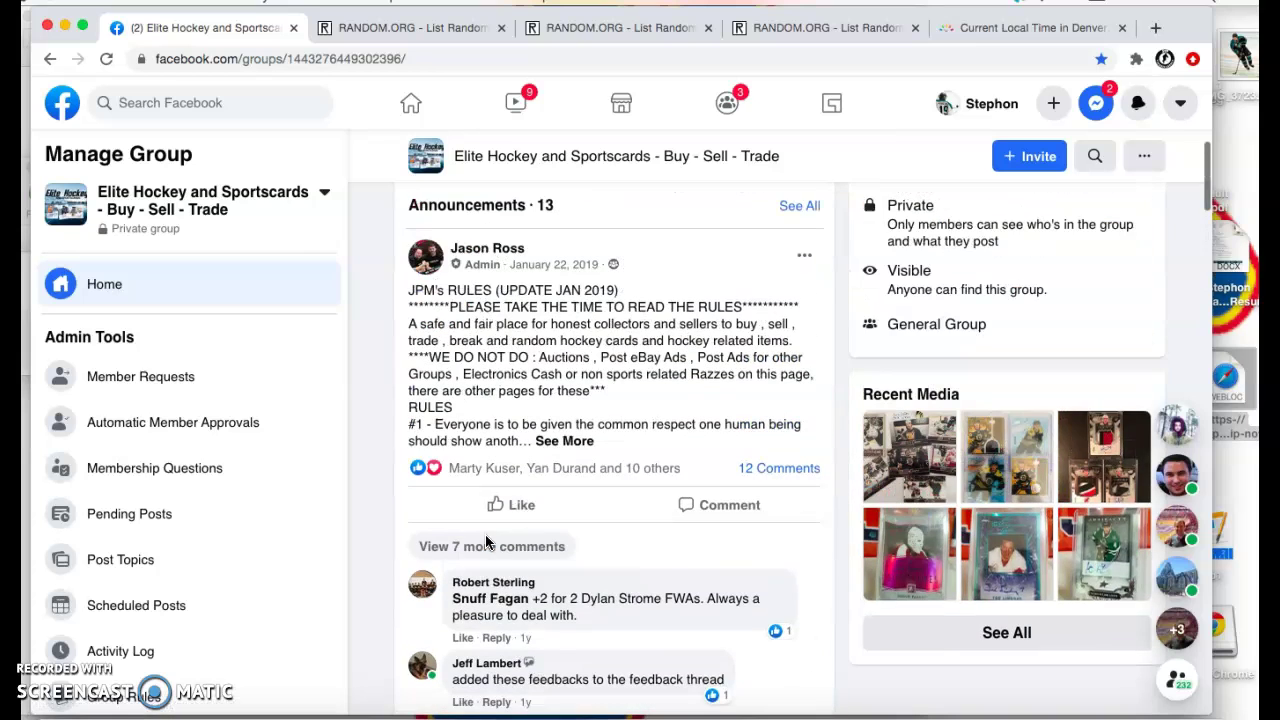
# Step: Look over the second, third and fourth name-list tabs, then return to the hockey group feed
pyautogui.click(420, 30)
pyautogui.click(548, 30)
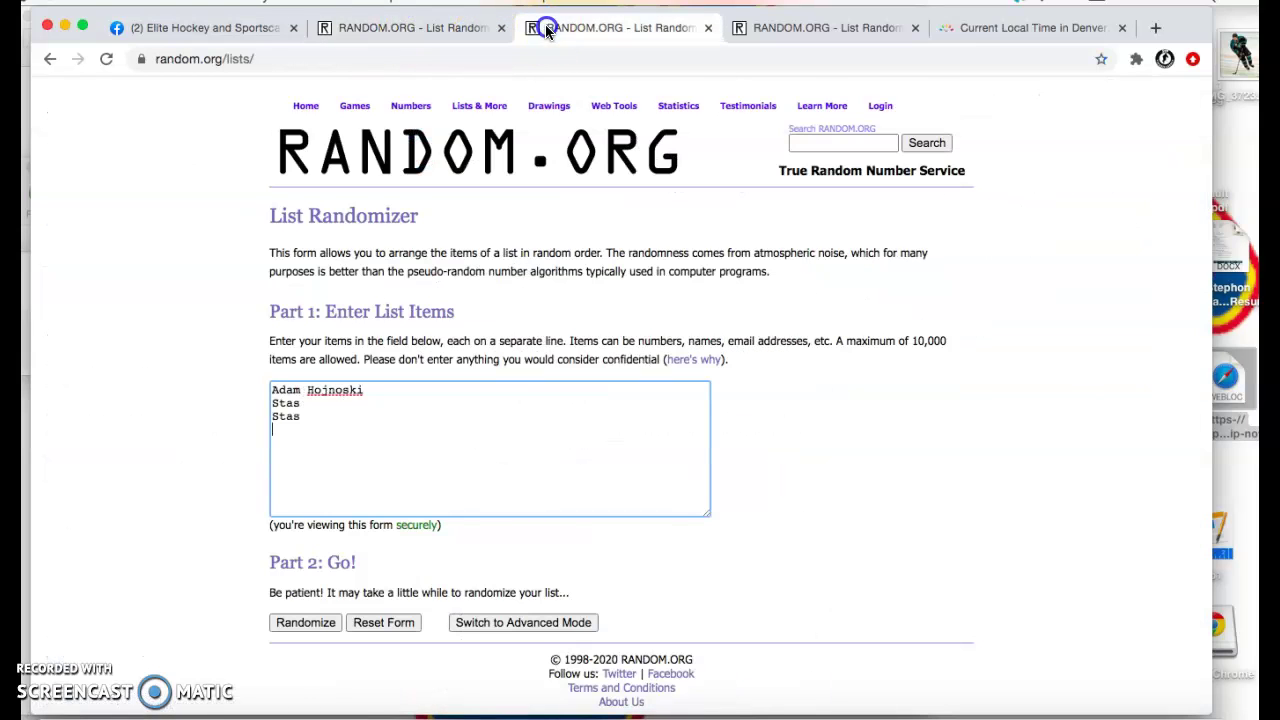
pyautogui.click(768, 30)
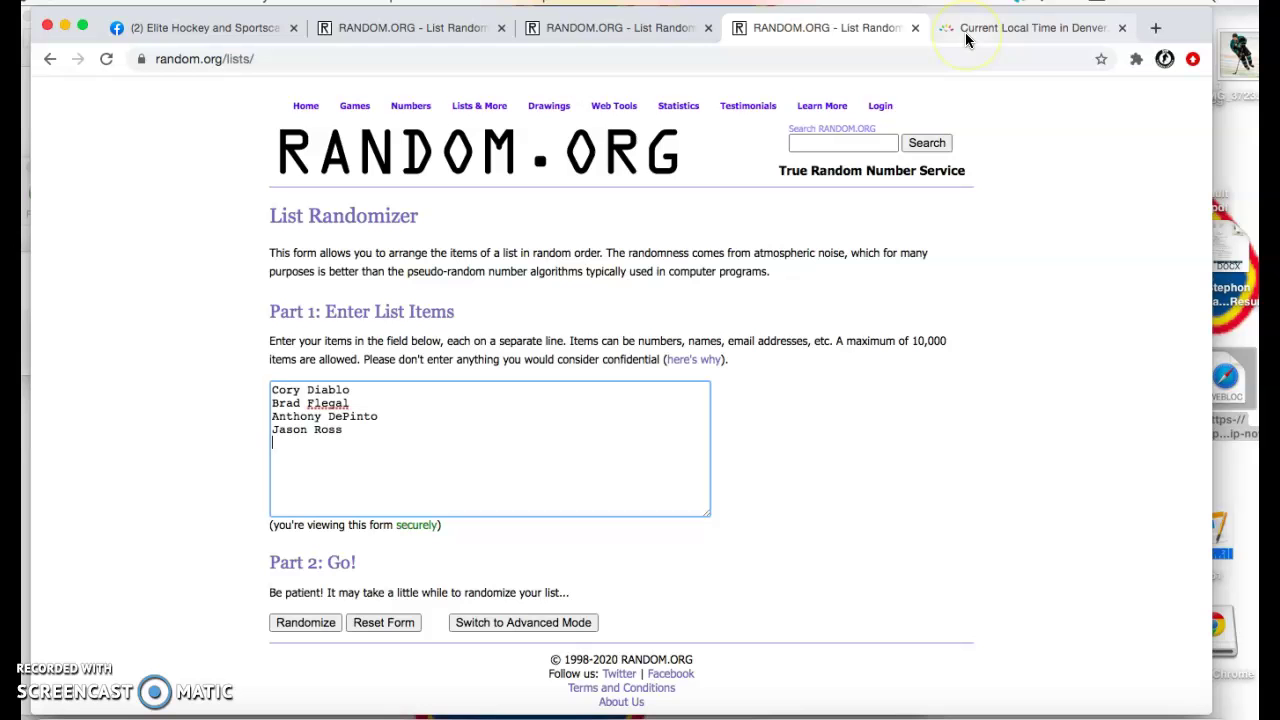
pyautogui.click(175, 30)
pyautogui.scroll(-3, 533, 400)
pyautogui.scroll(-5, 533, 400)
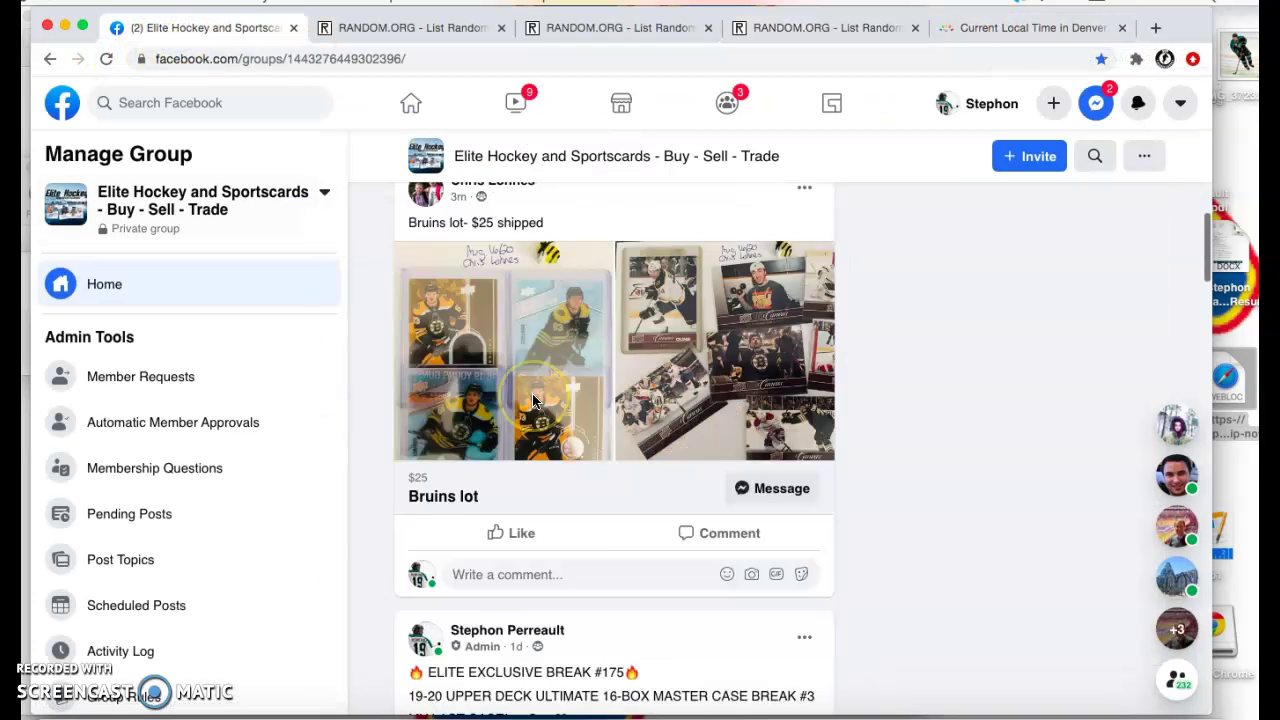
pyautogui.scroll(-5, 533, 400)
pyautogui.scroll(-5, 533, 400)
pyautogui.scroll(-5, 533, 400)
pyautogui.scroll(5, 533, 400)
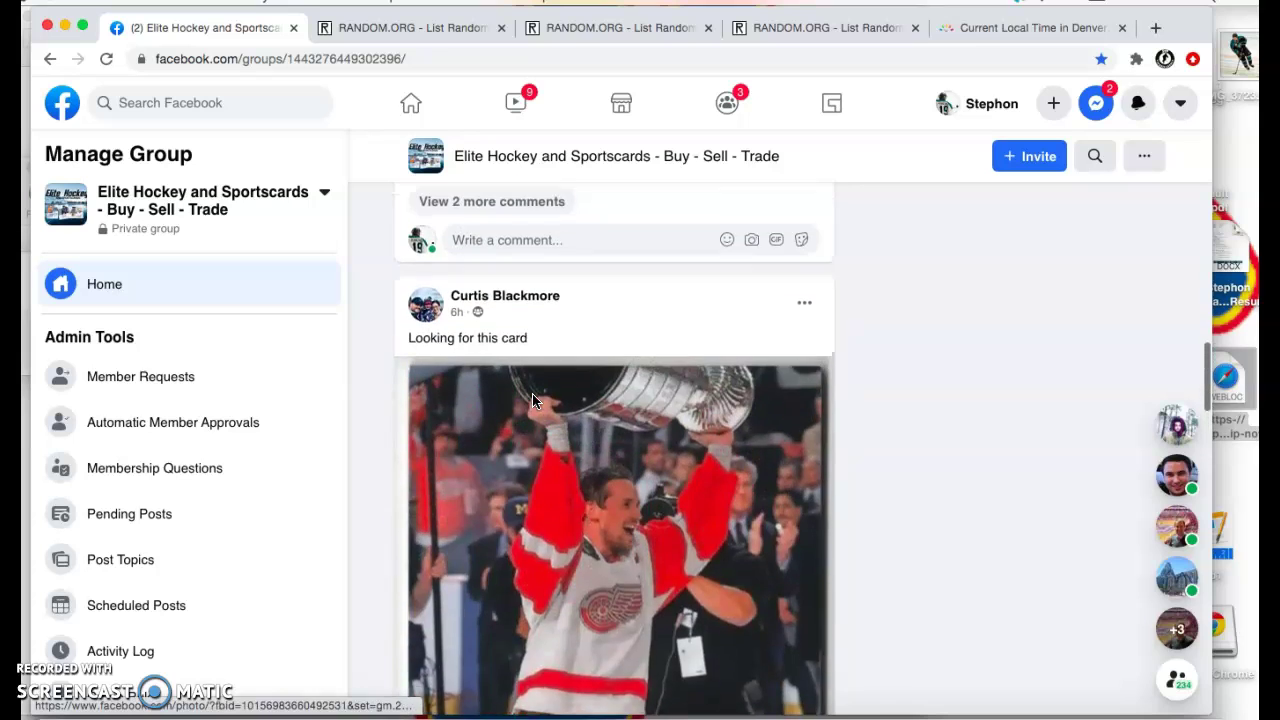
pyautogui.scroll(3, 533, 400)
pyautogui.scroll(2, 533, 400)
pyautogui.scroll(3, 533, 400)
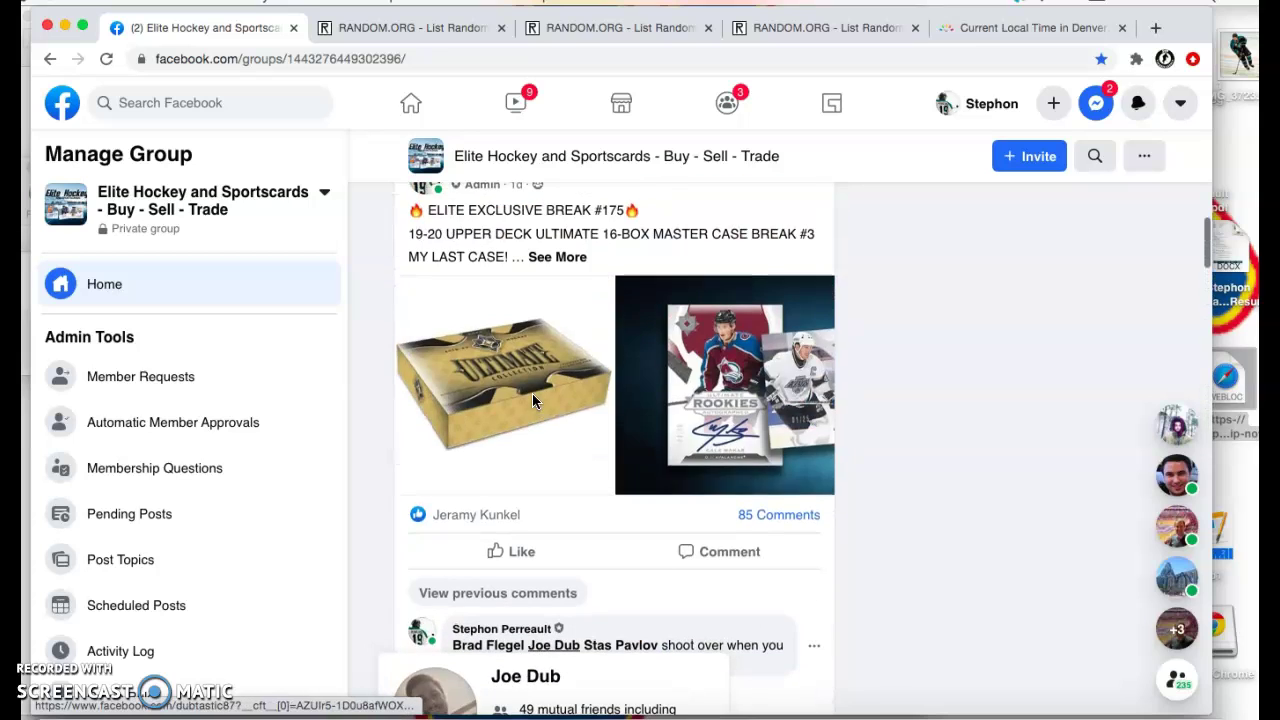
pyautogui.scroll(1, 533, 400)
pyautogui.scroll(-1, 533, 400)
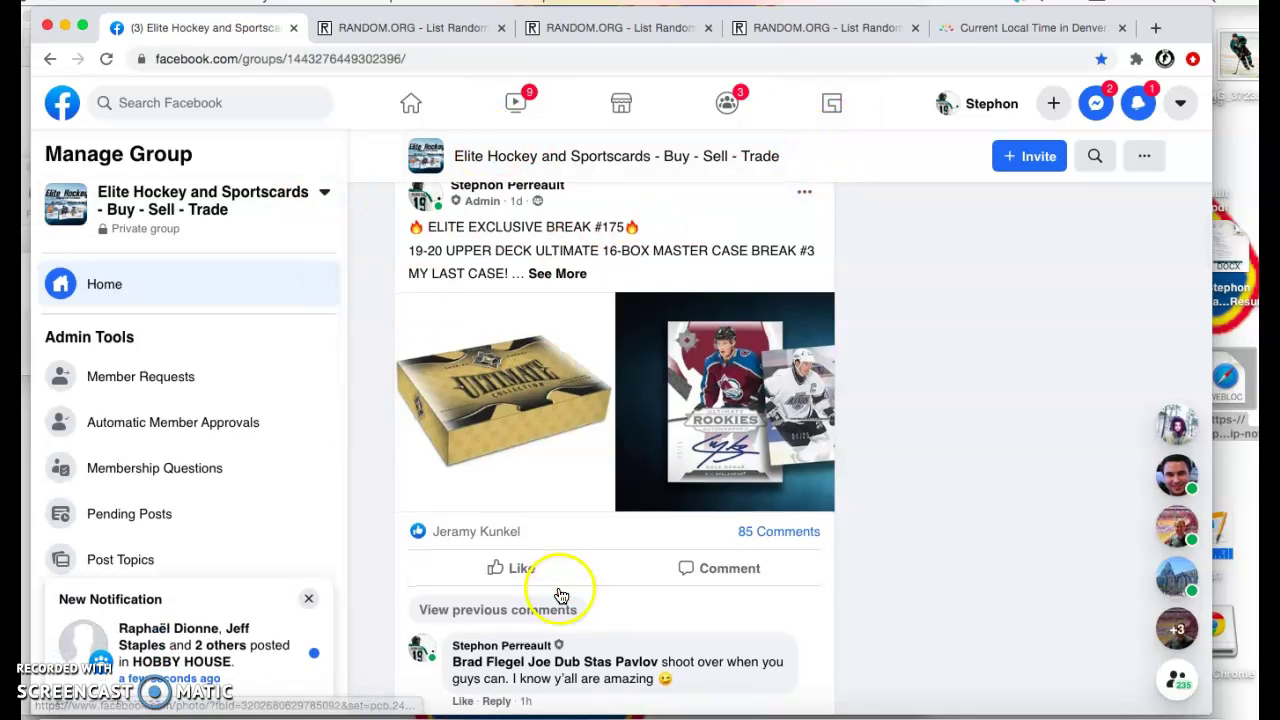
pyautogui.scroll(-4, 561, 596)
# Step: Expand the break post's three hidden comments, then check Denver's local time (4:24 pm)
pyautogui.click(537, 556)
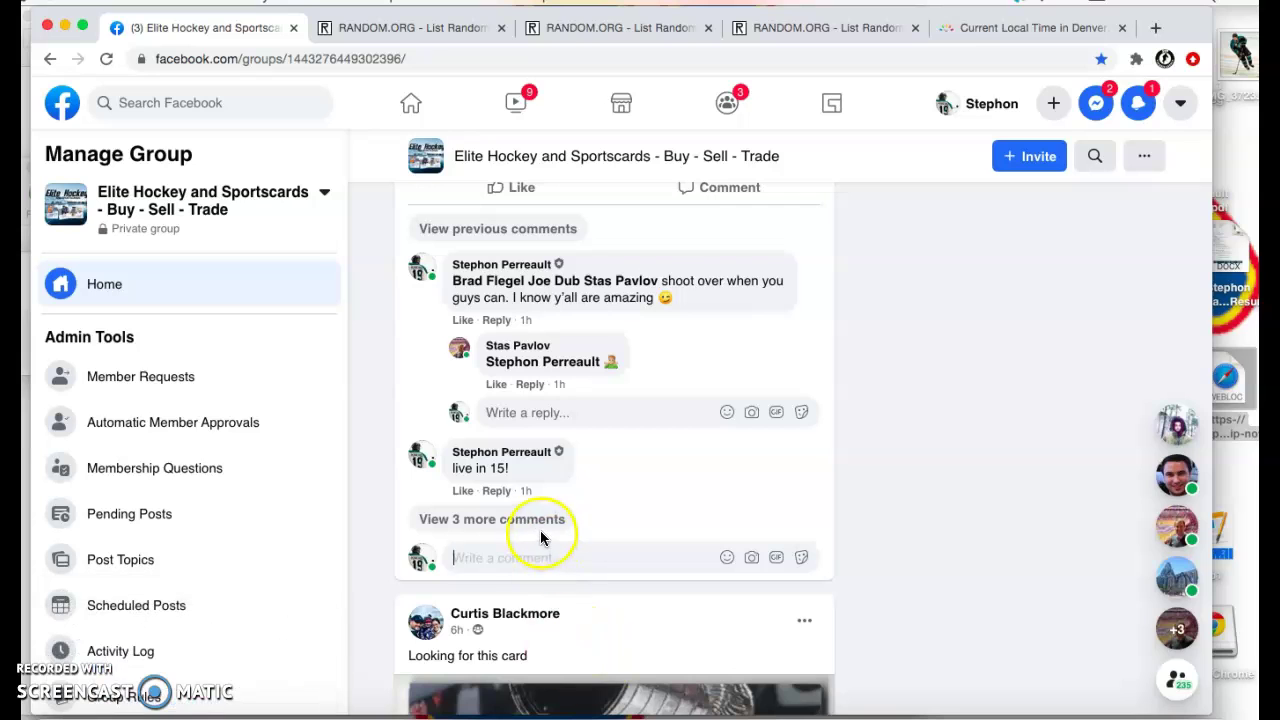
pyautogui.click(541, 533)
pyautogui.scroll(-3, 571, 588)
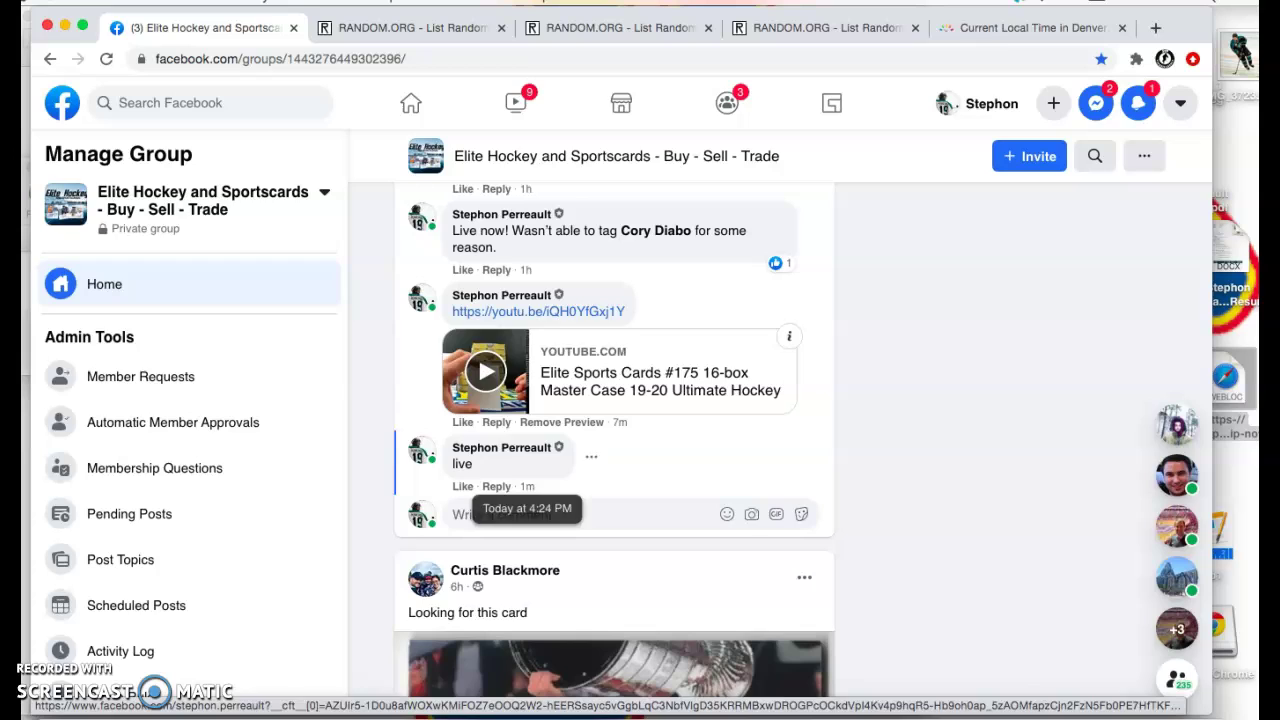
pyautogui.click(975, 28)
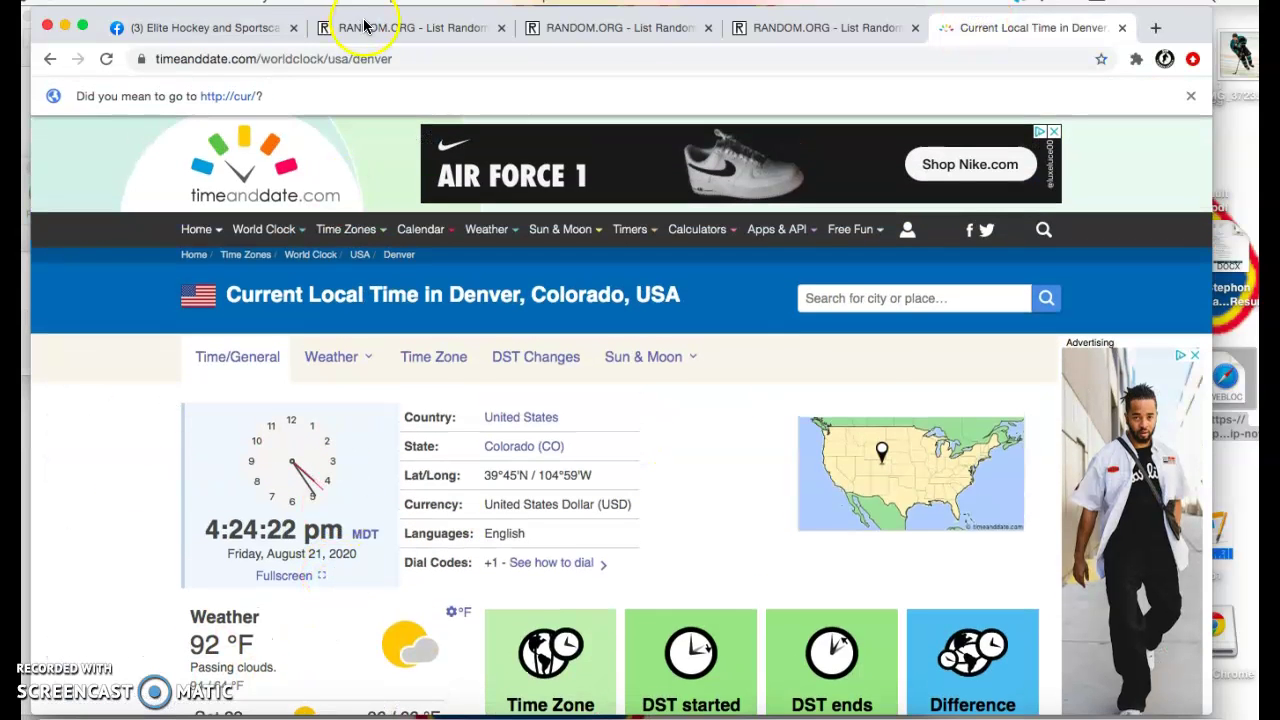
pyautogui.click(366, 27)
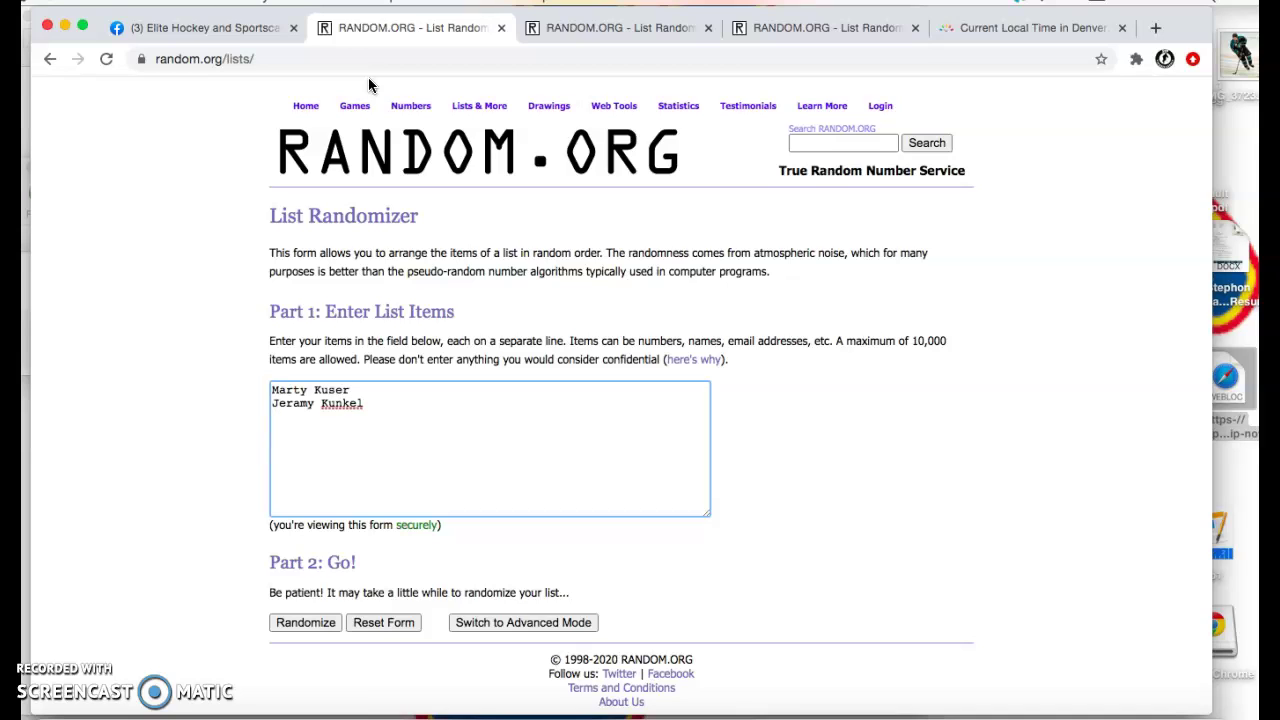
pyautogui.click(478, 107)
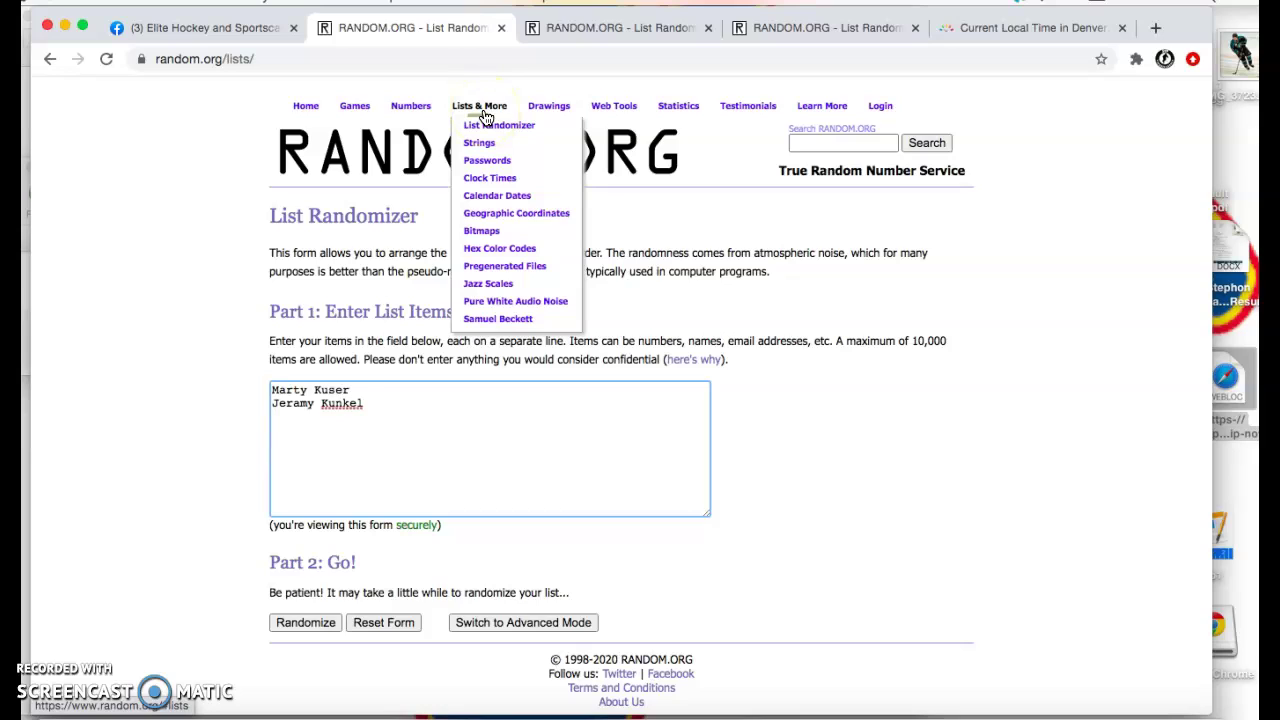
pyautogui.click(490, 118)
pyautogui.click(497, 127)
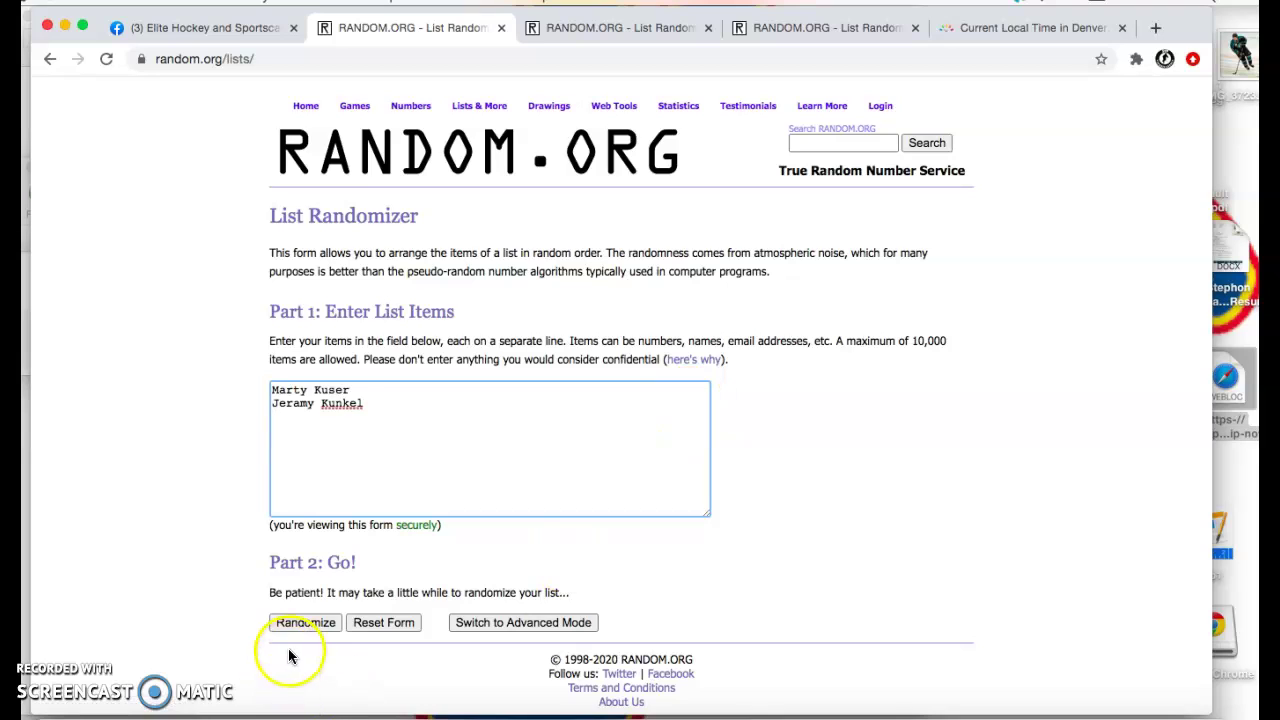
pyautogui.click(296, 622)
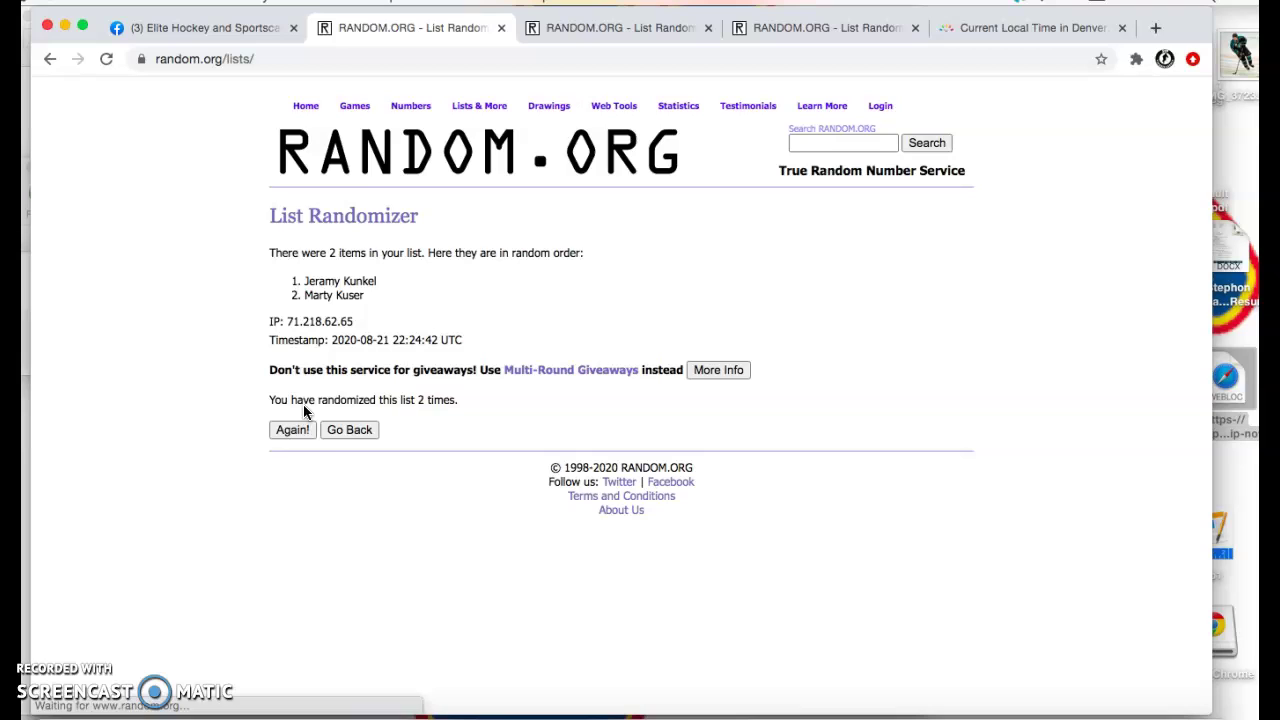
pyautogui.click(301, 429)
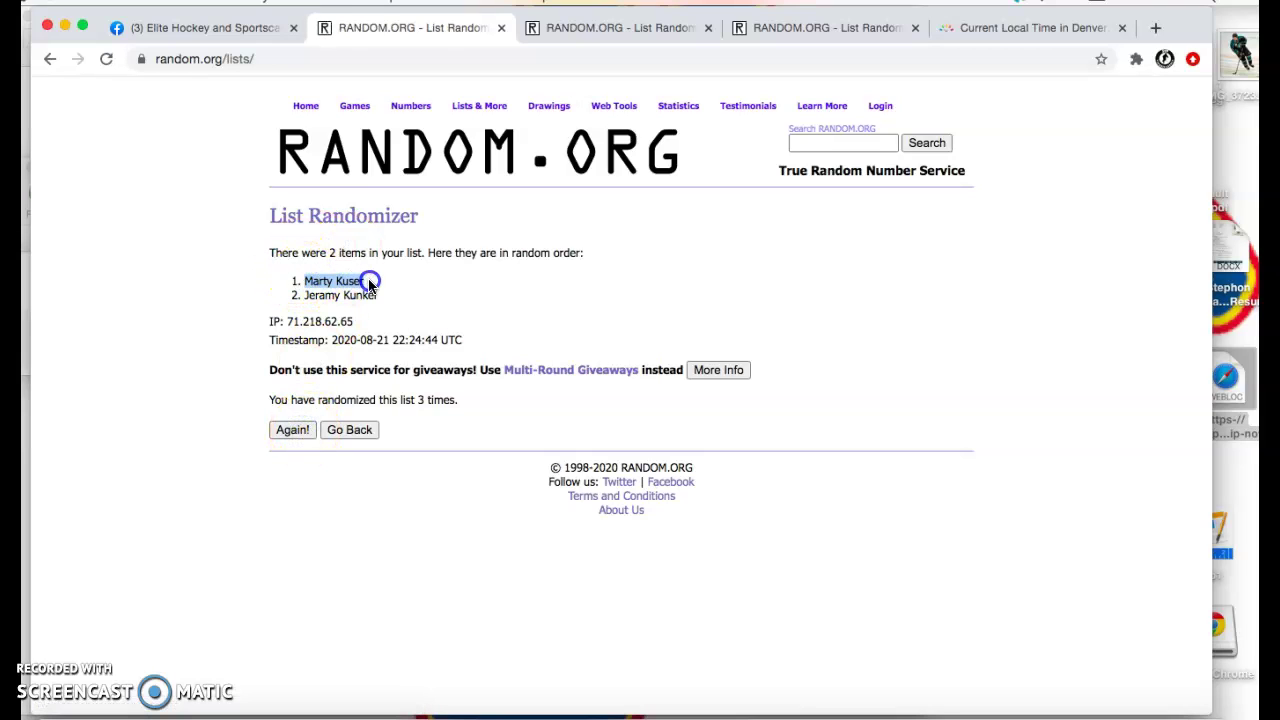
pyautogui.click(600, 28)
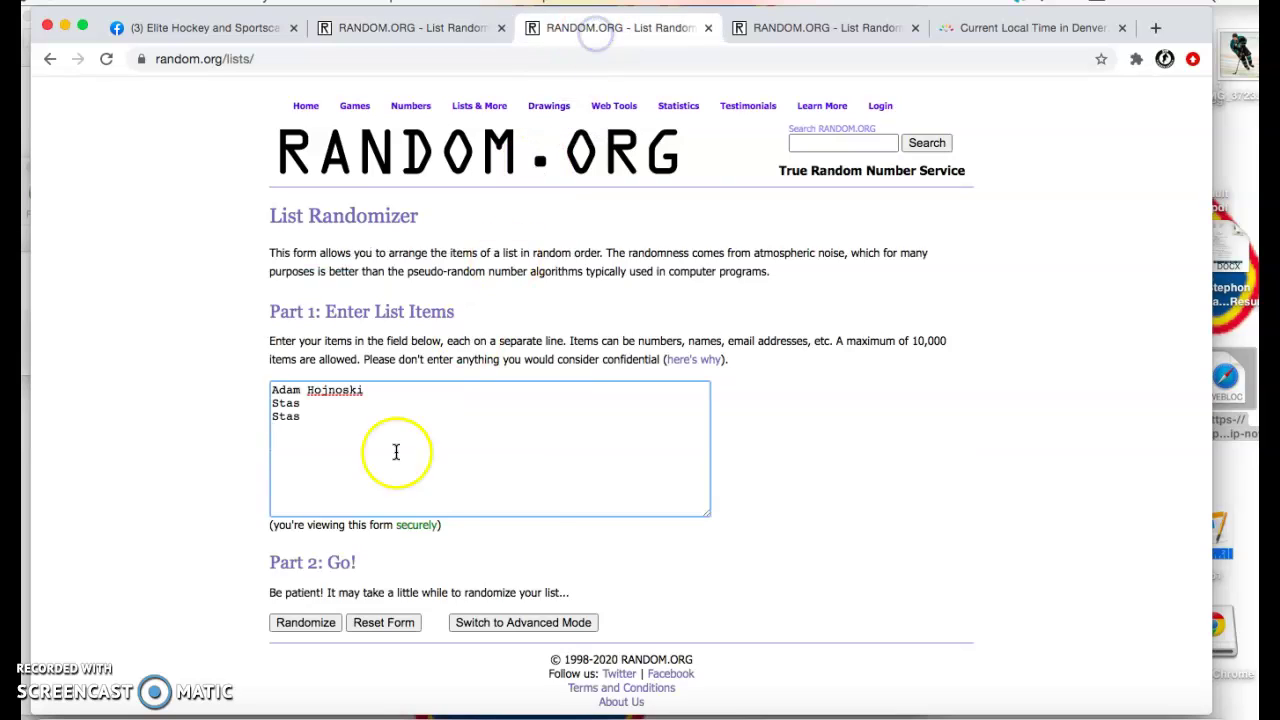
pyautogui.click(290, 624)
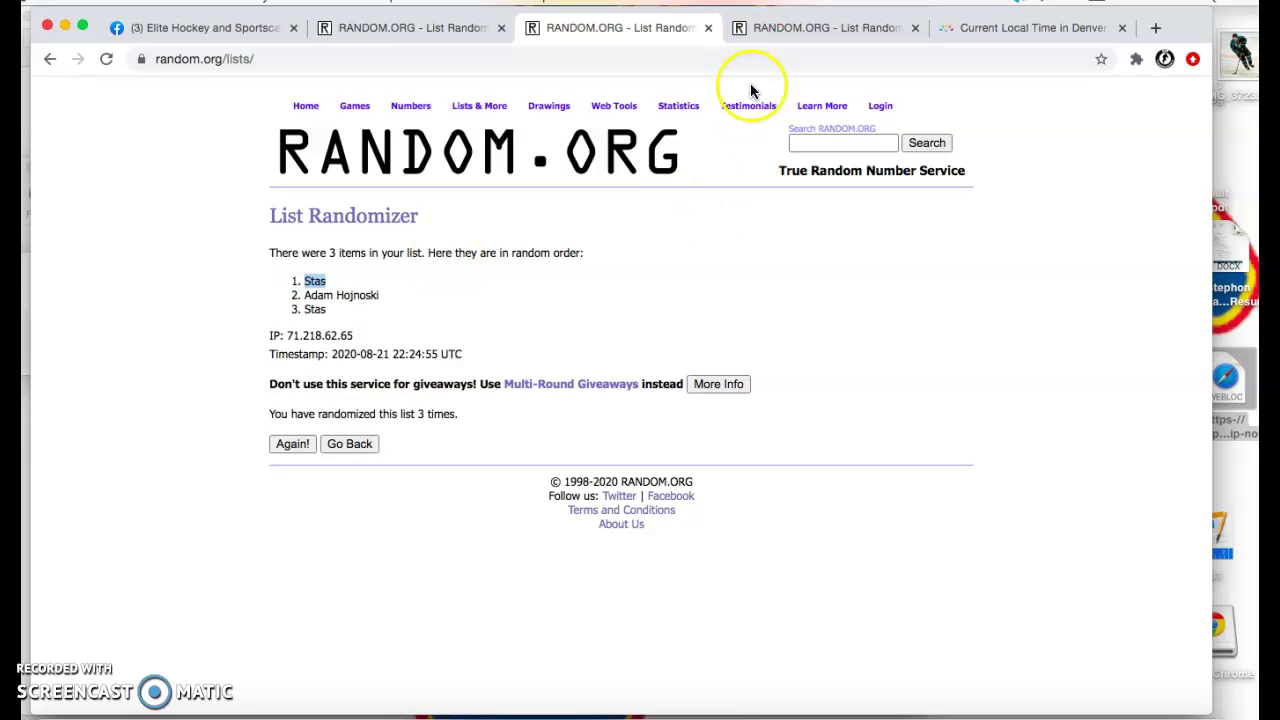
pyautogui.click(790, 28)
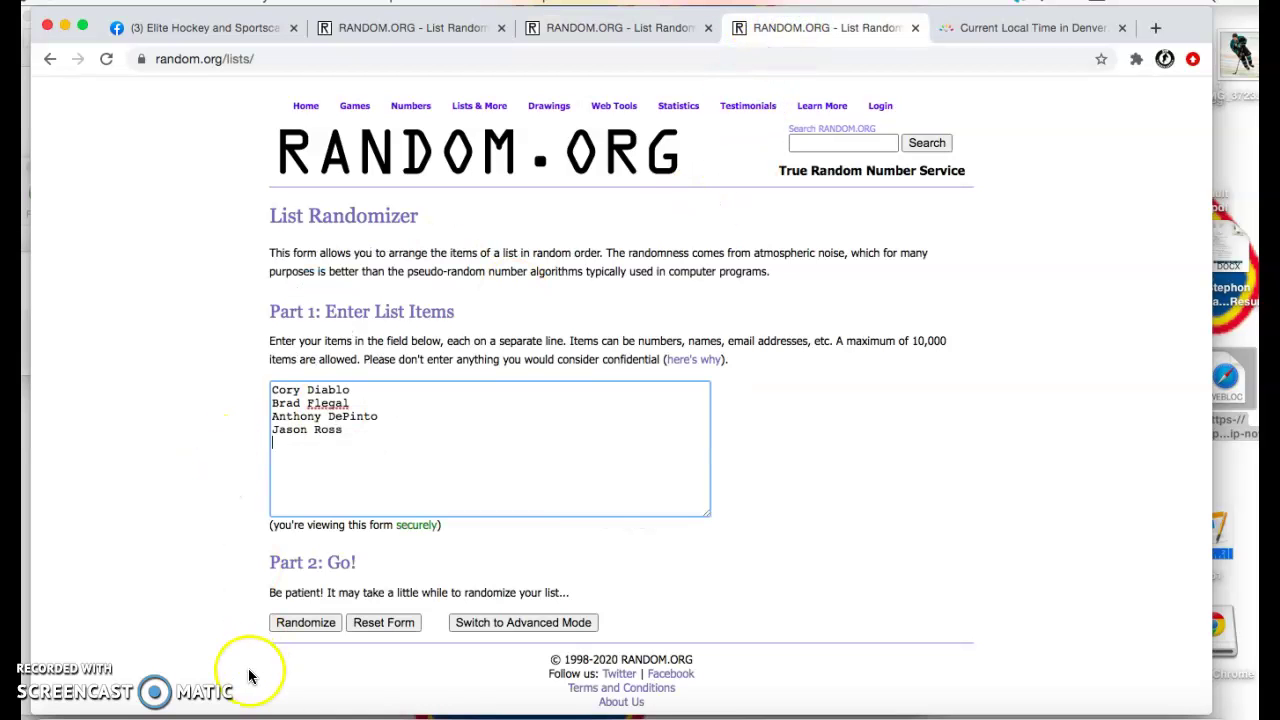
pyautogui.click(286, 630)
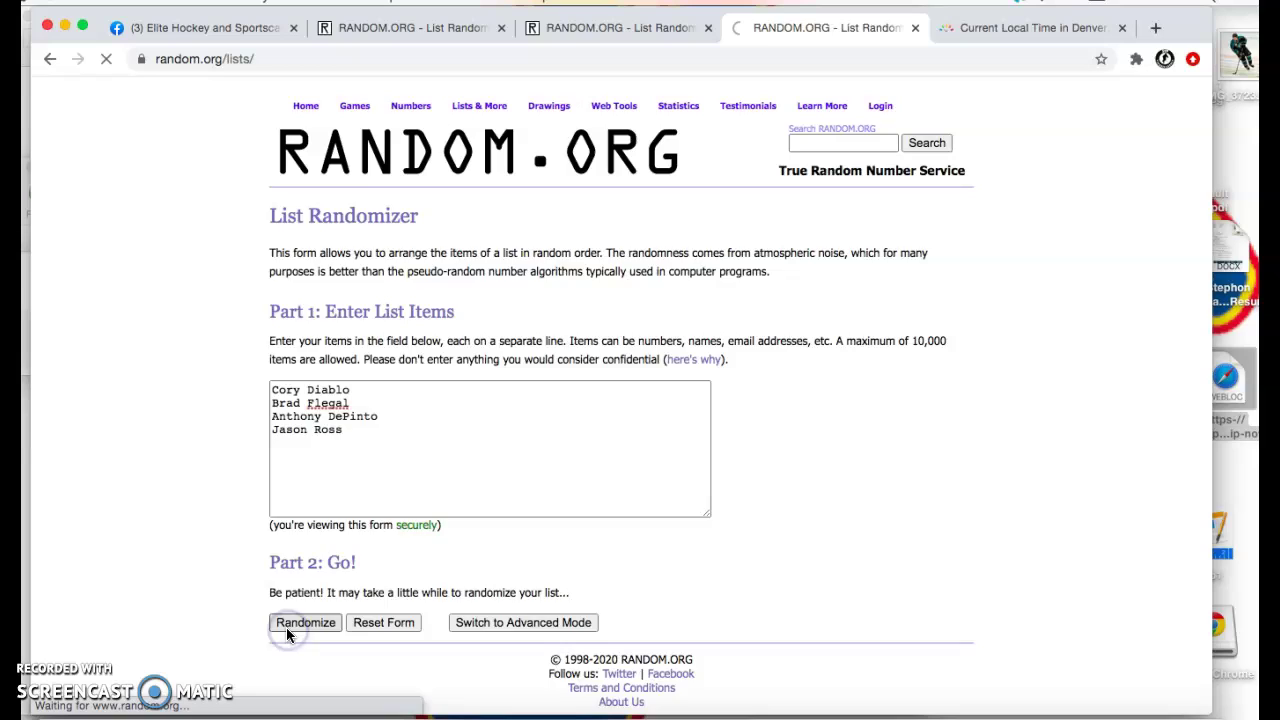
pyautogui.click(292, 430)
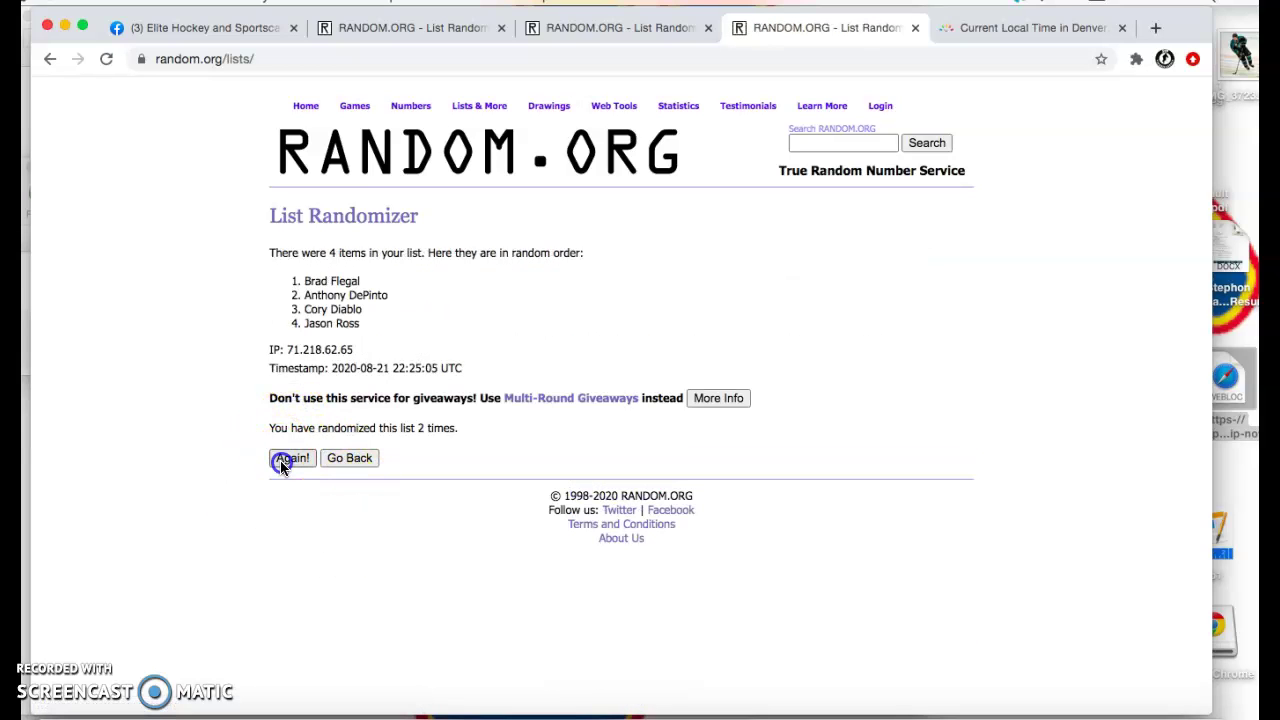
pyautogui.click(280, 460)
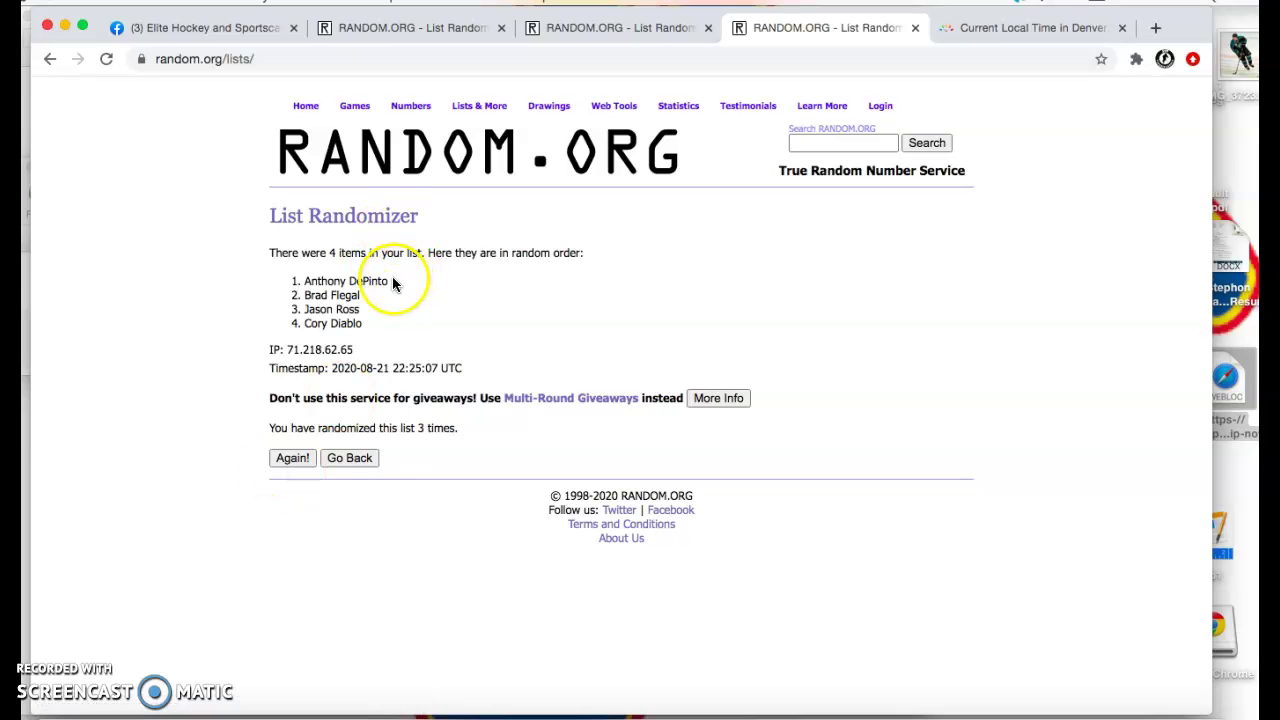
pyautogui.moveTo(387, 282); pyautogui.dragTo(346, 281)
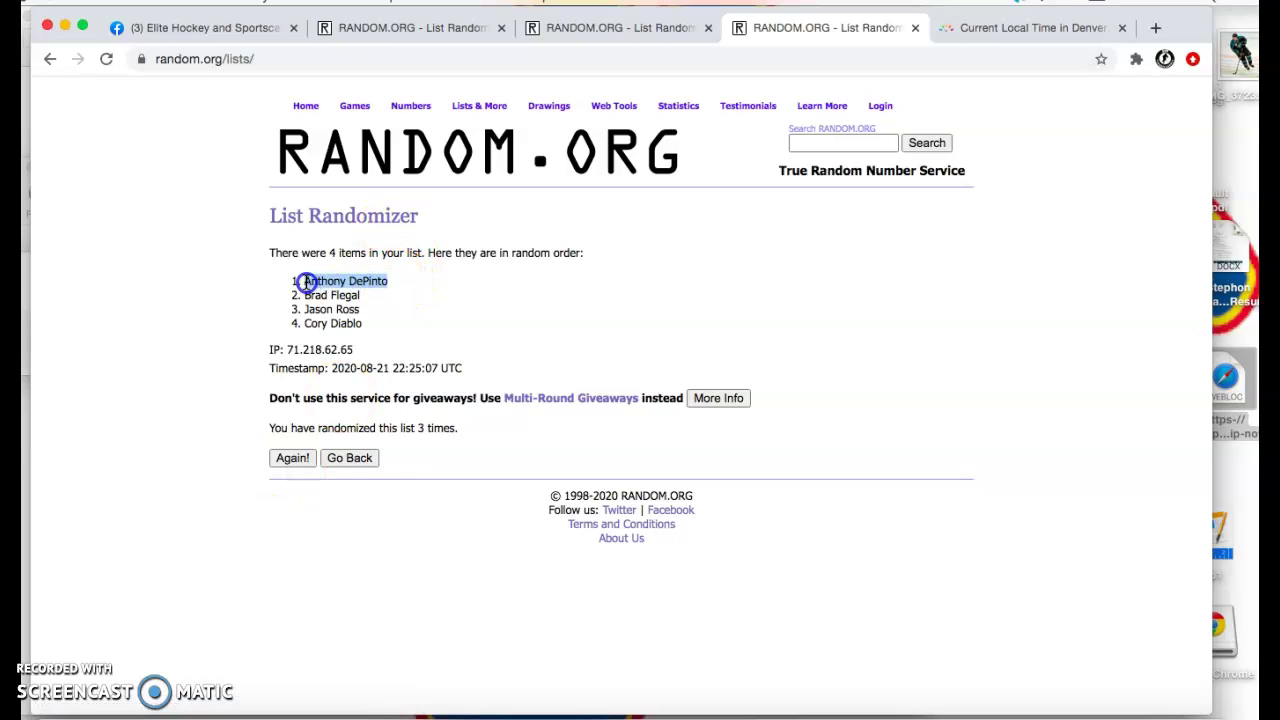